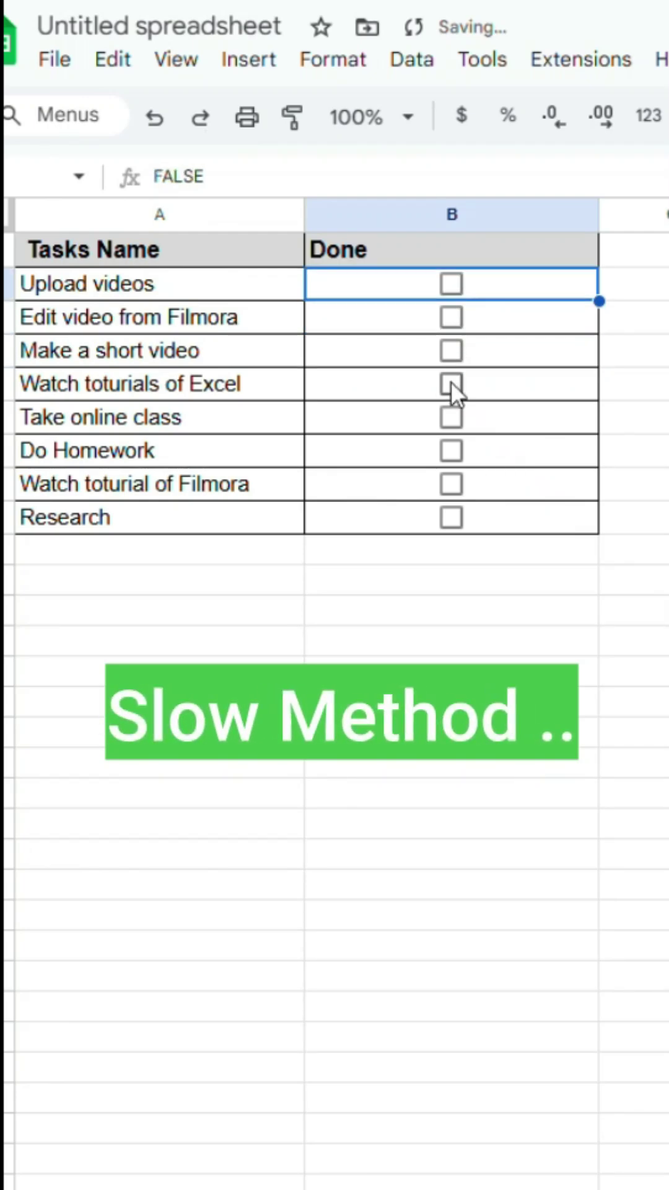
Tick three task checkboxes by hand, then try resetting them from below the list
left_click(450, 417)
left_click(451, 483)
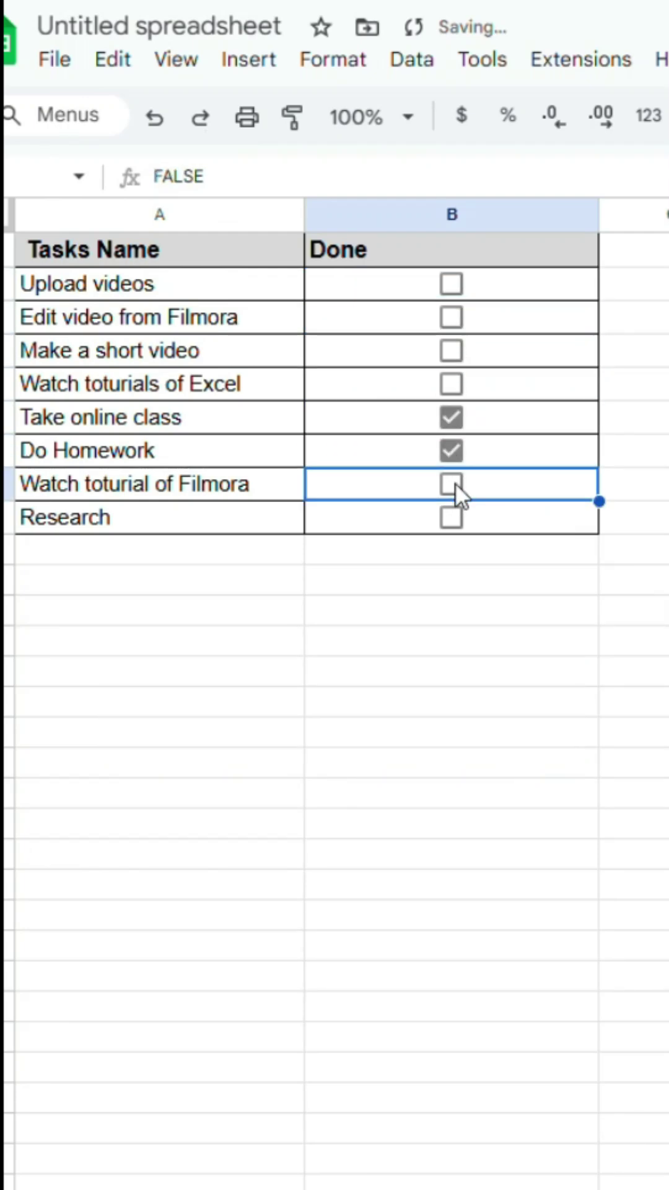
left_click(452, 450)
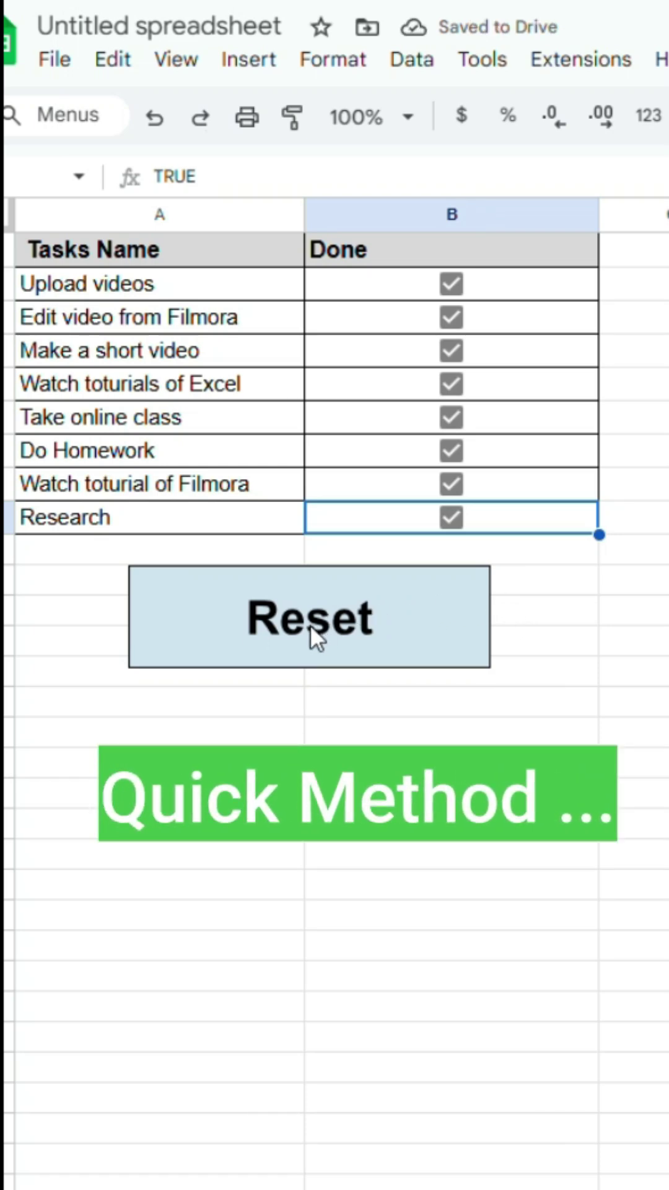
left_click(335, 622)
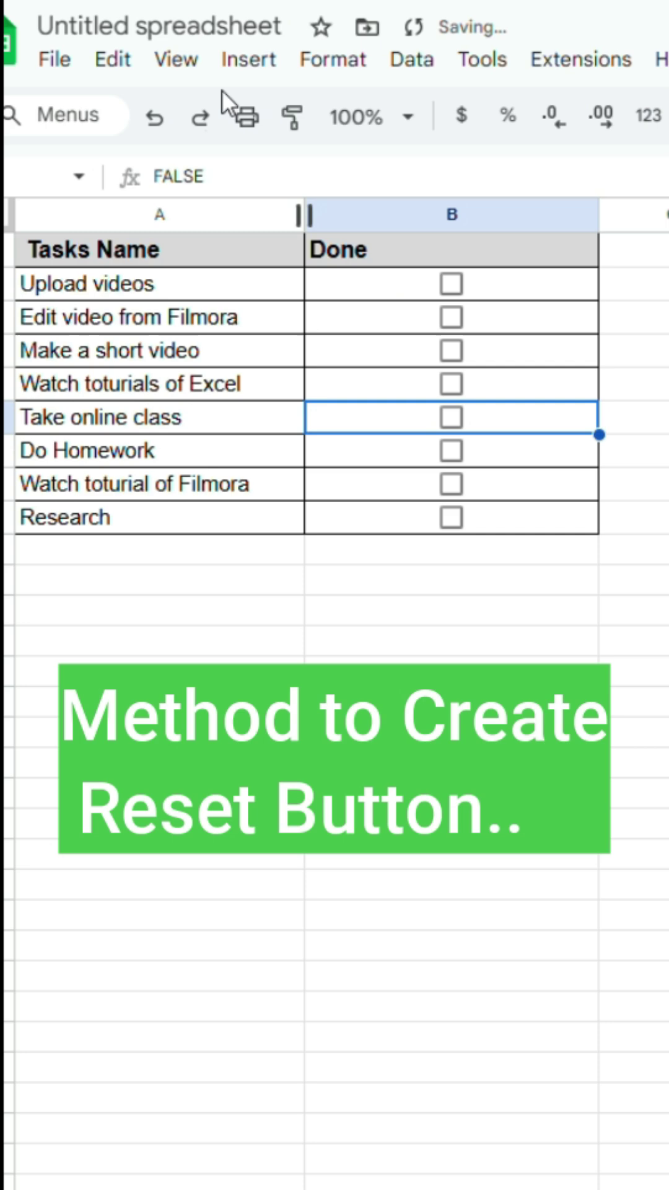
Insert a bold 'Reset' drawing and move it just below the task checklist
left_click(237, 66)
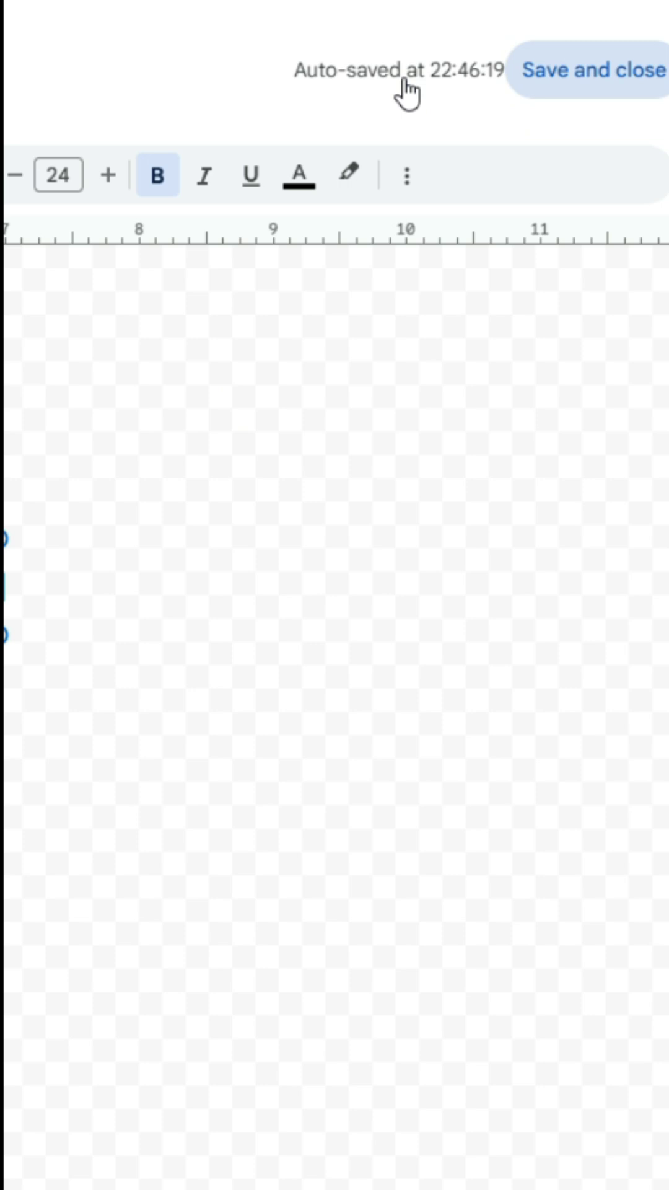
left_click(590, 72)
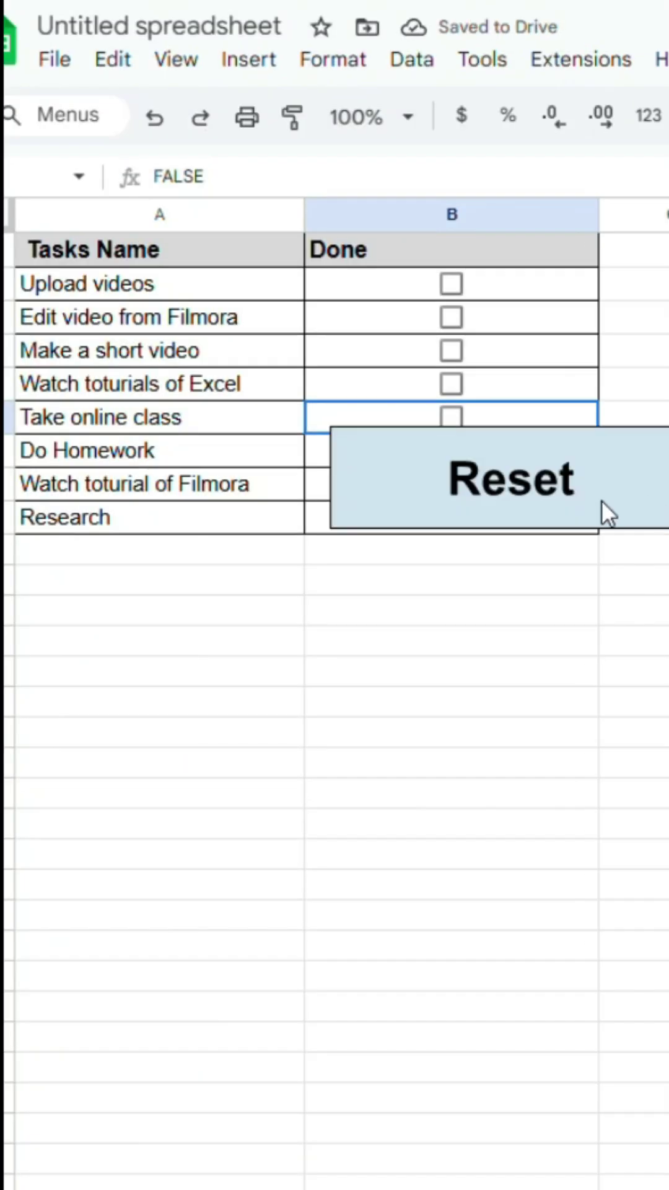
mouse_move(601, 500)
left_mouse_down()
mouse_move(409, 624)
mouse_move(380, 616)
left_mouse_up()
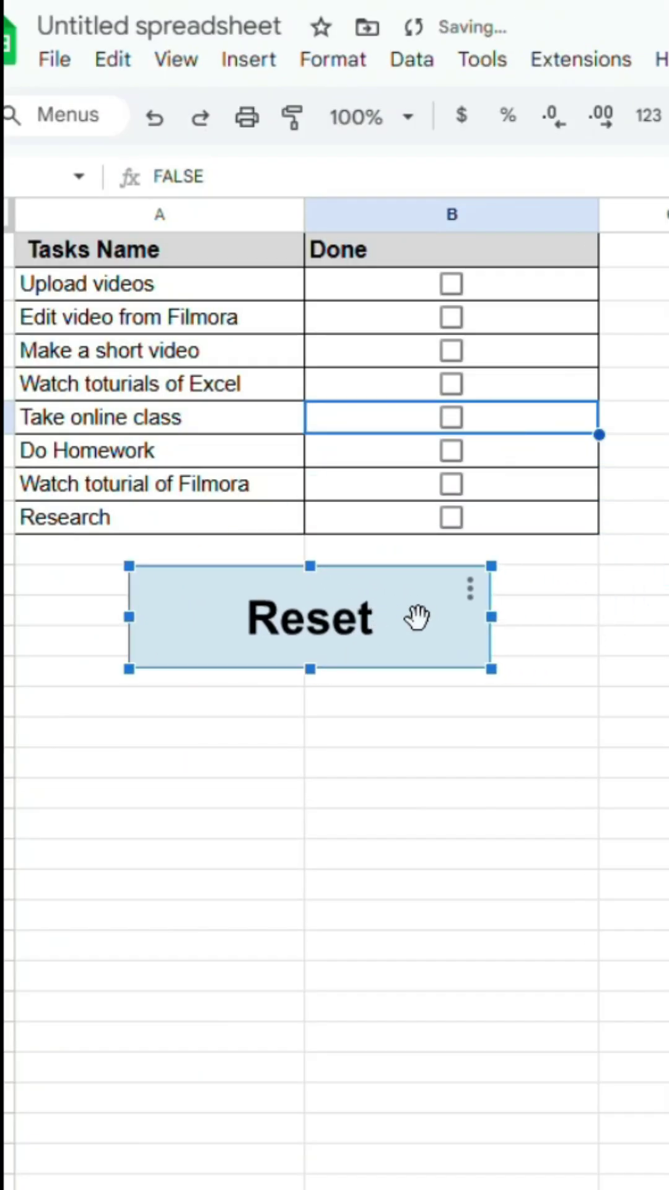
left_click(595, 61)
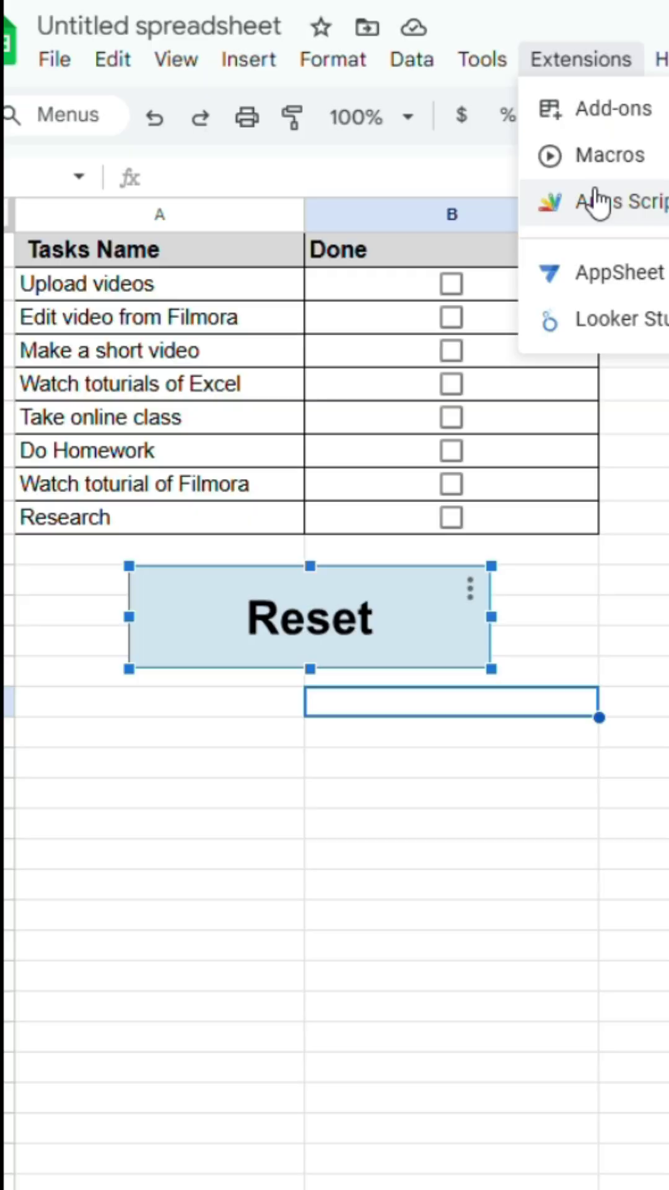
Open Apps Script and add a new script file named 'Checkbox' beside Code.gs
left_click(563, 201)
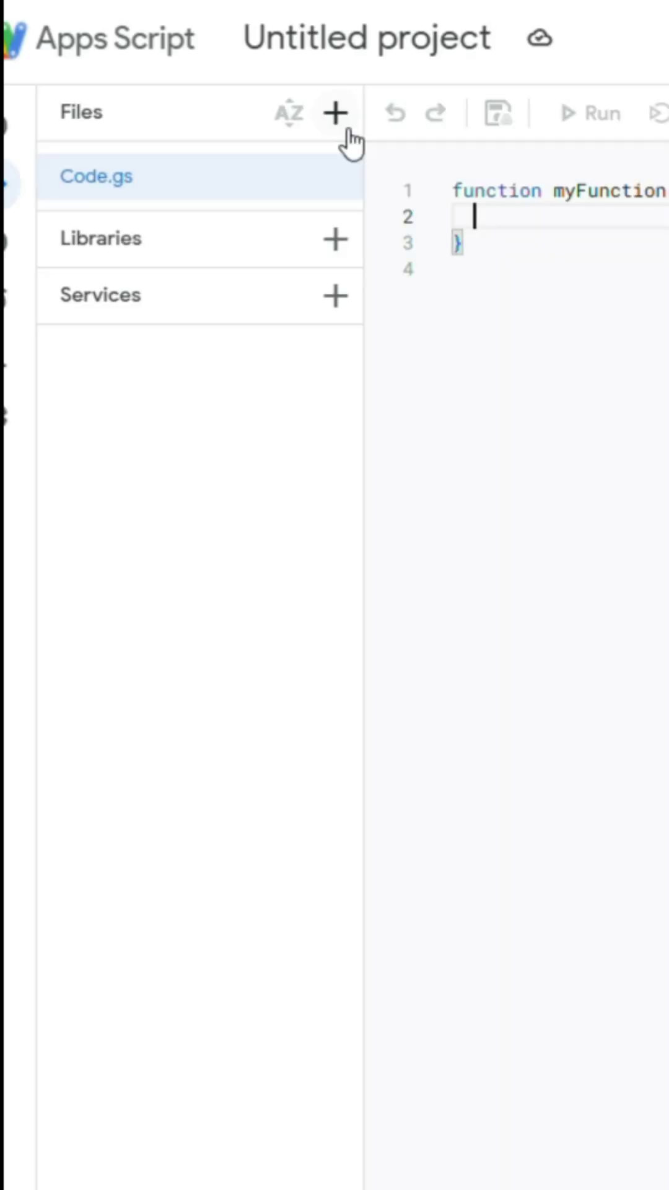
left_click(337, 119)
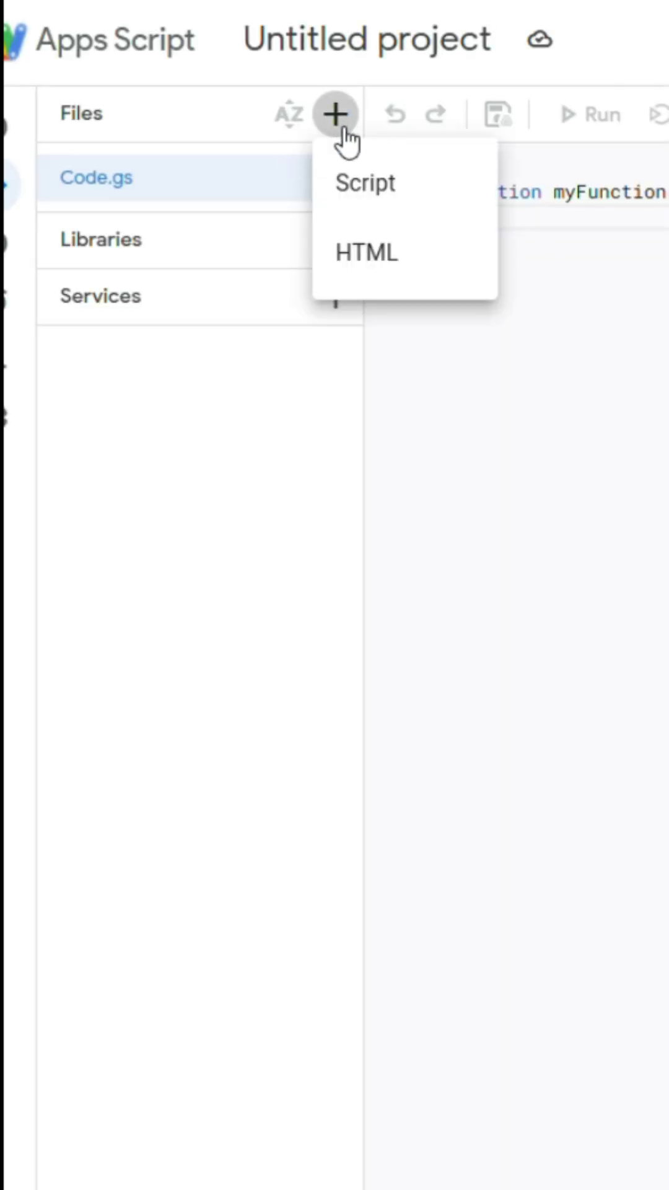
left_click(359, 183)
type("C")
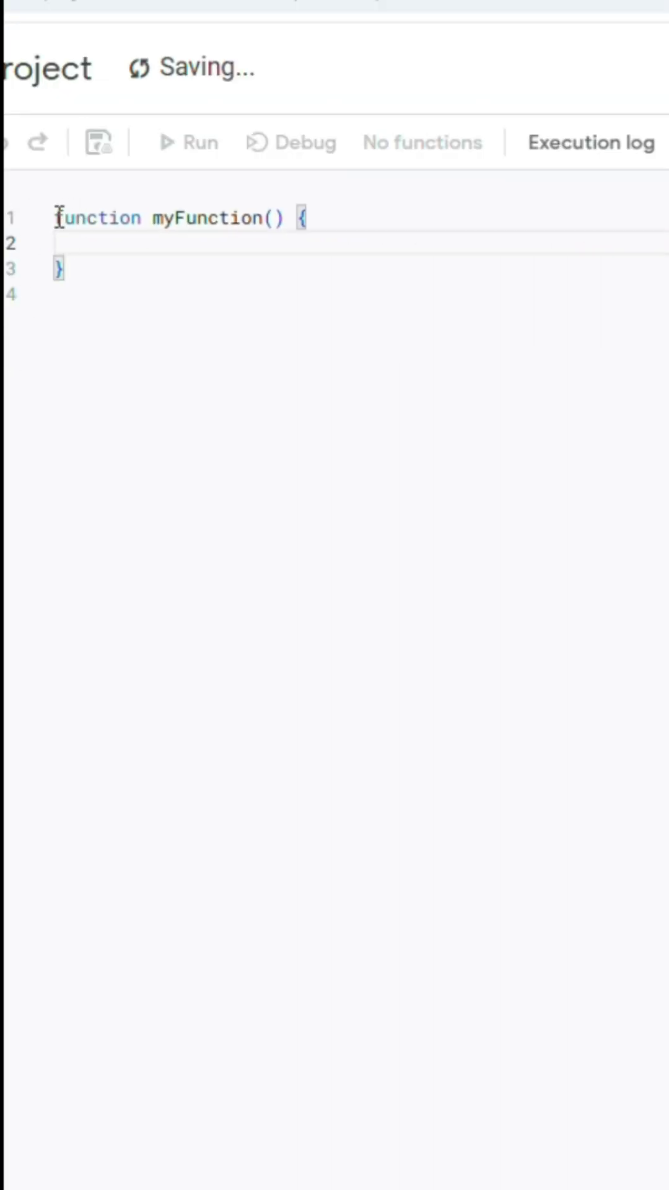
Replace the placeholder code with the resetCheckboxes function for B2:B9 and save
left_click_drag(52, 215, 318, 266)
key("BackSpace")
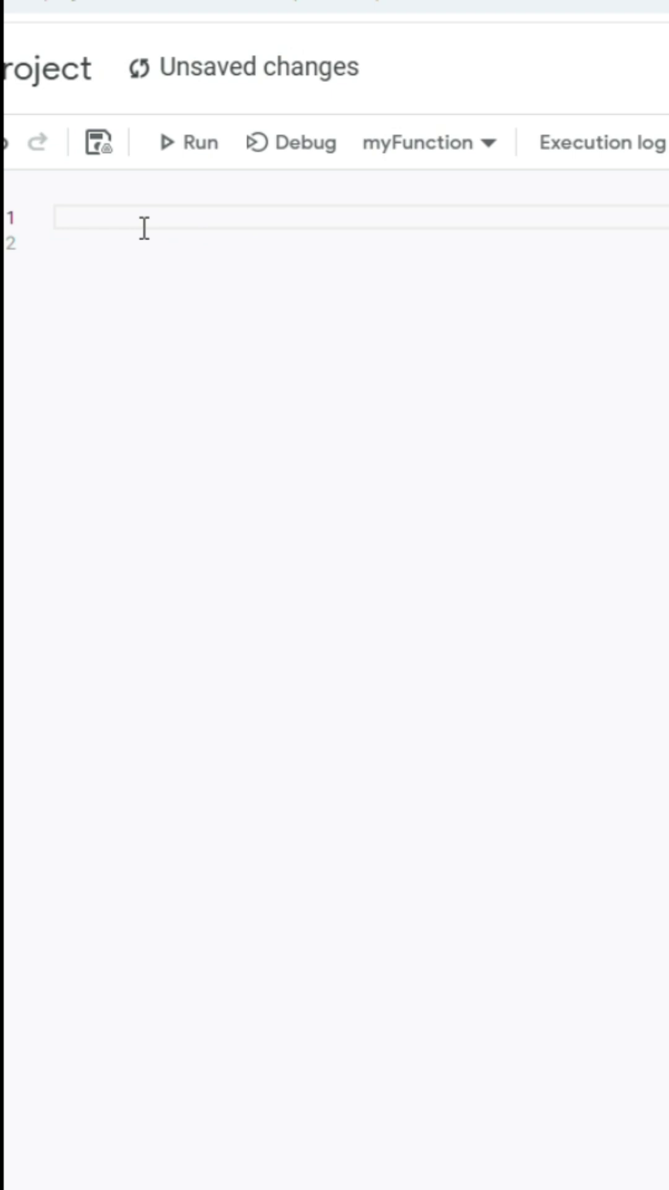
key("ctrl+v")
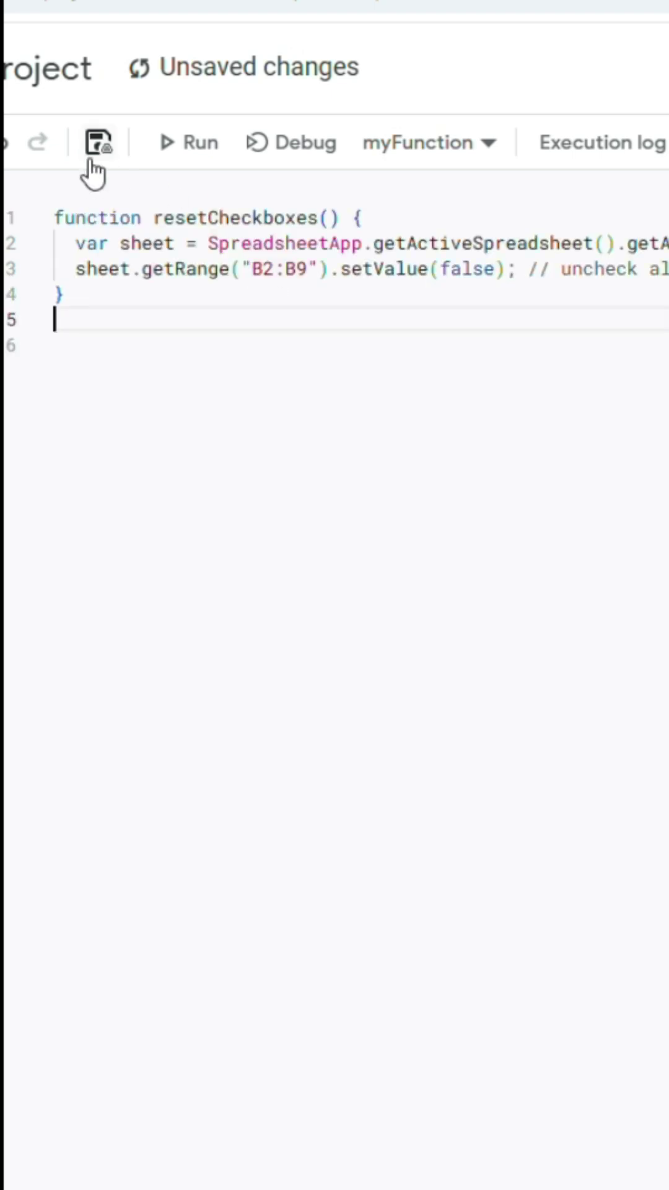
left_click(98, 149)
Copy the function name resetCheckboxes
double_click(175, 221)
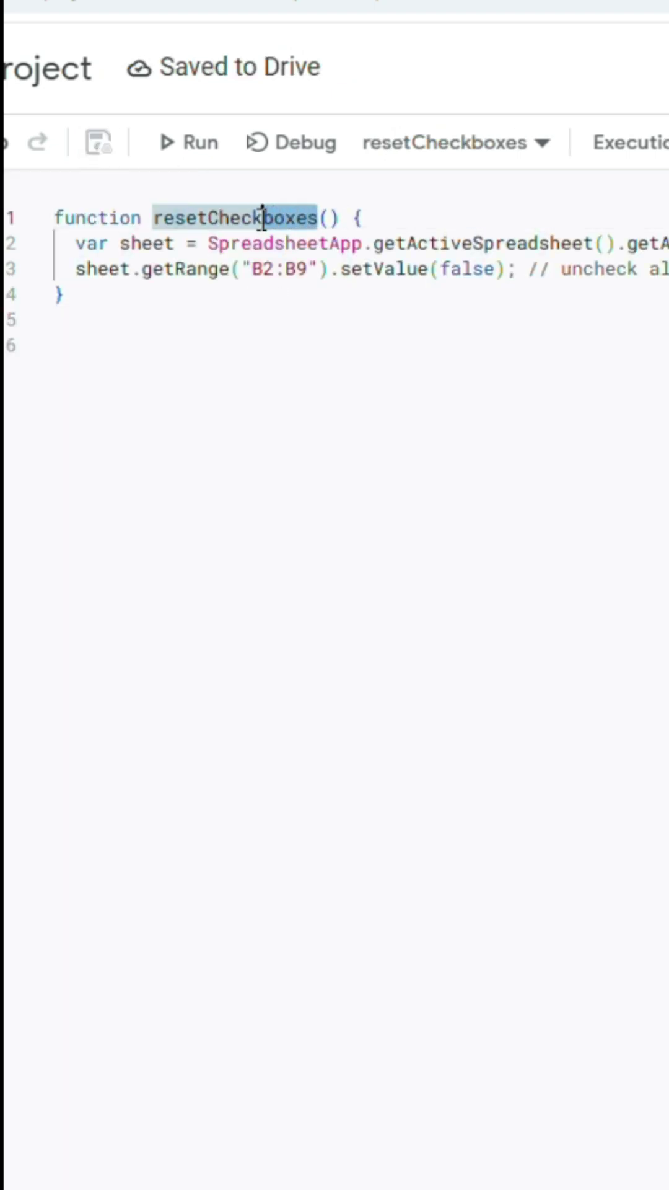
right_click(156, 221)
left_click(303, 611)
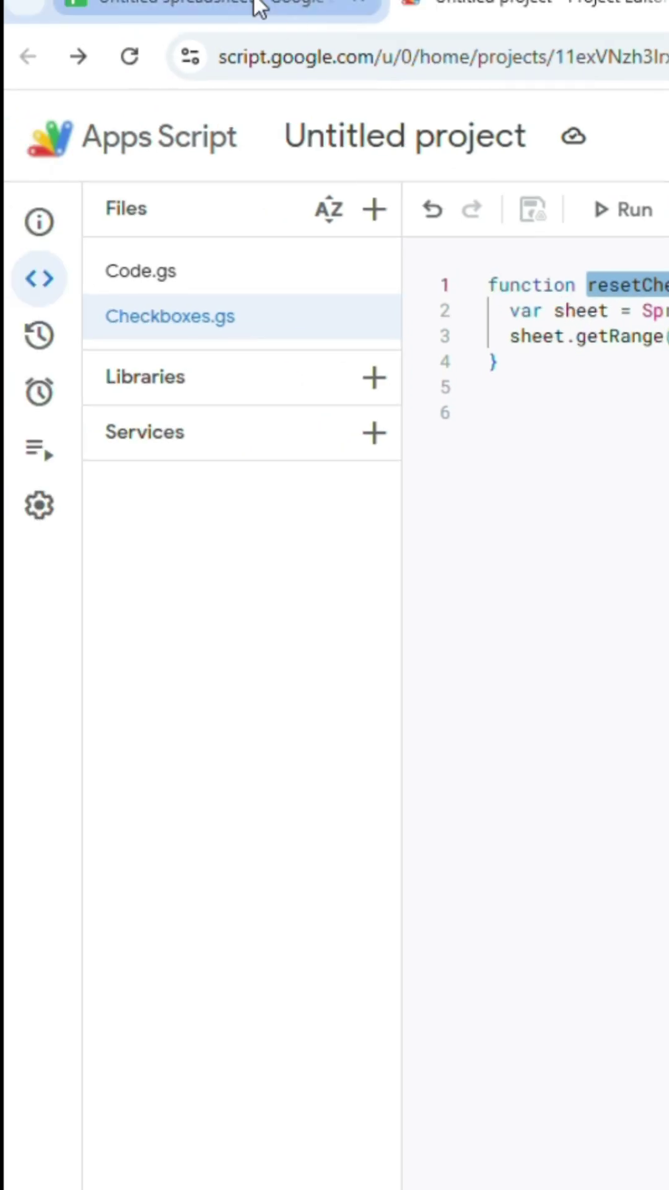
Assign the resetCheckboxes script to the Reset drawing in the sheet
left_click(257, 8)
left_click(453, 599)
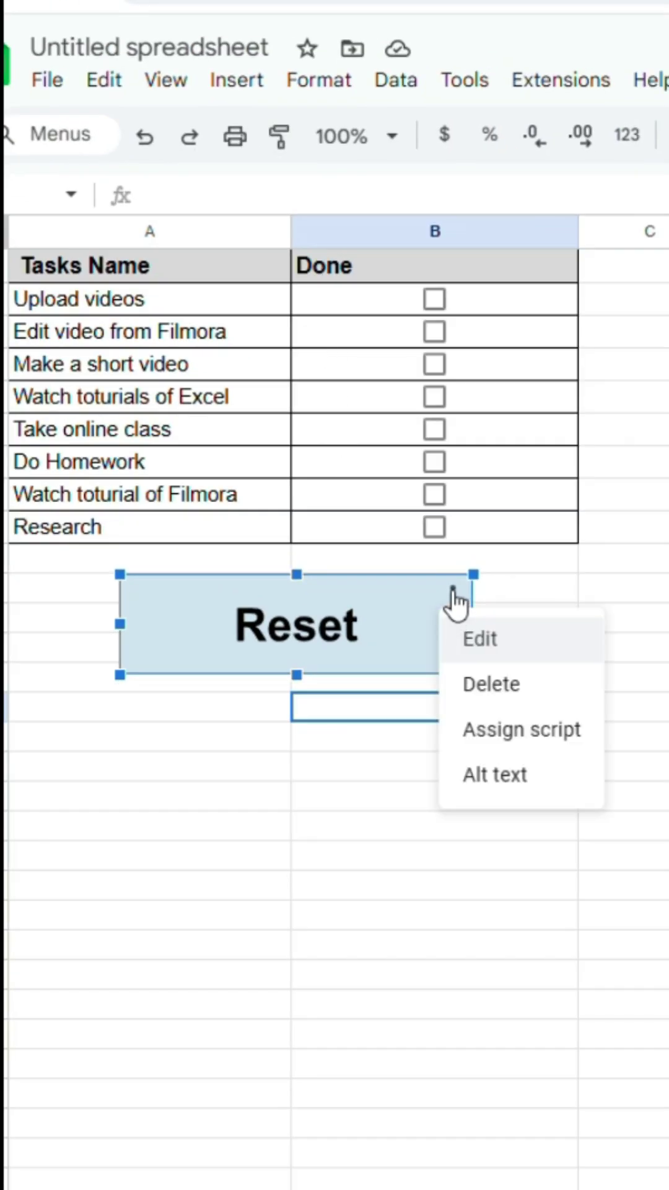
left_click(487, 722)
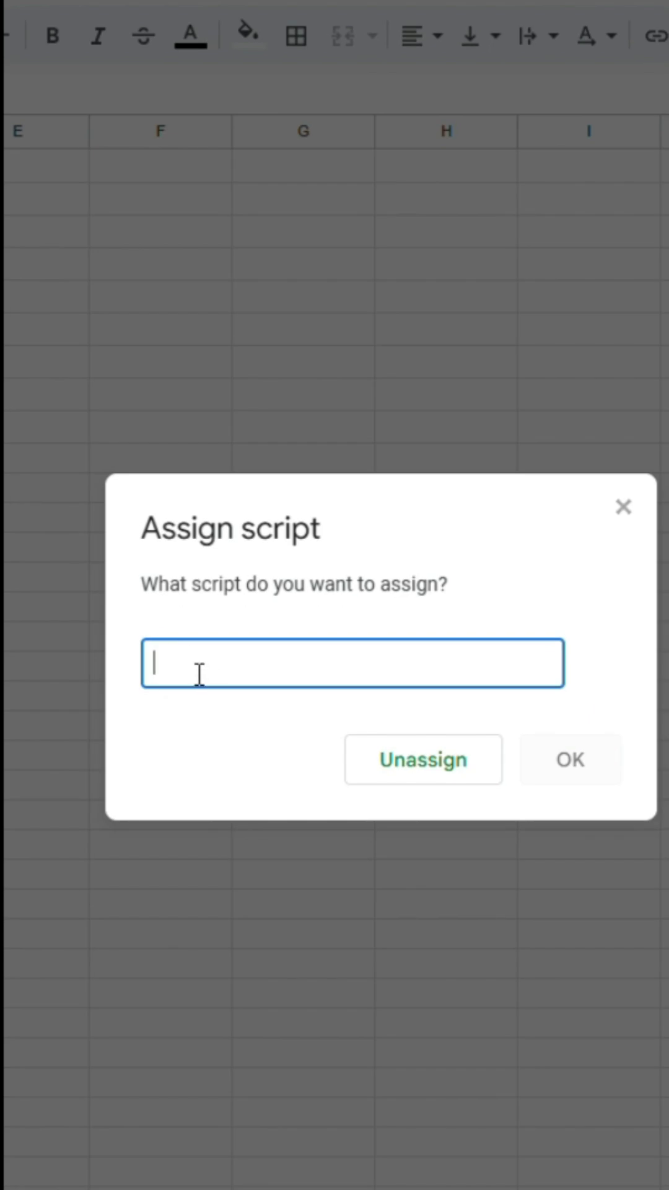
type("resetCheckboxes")
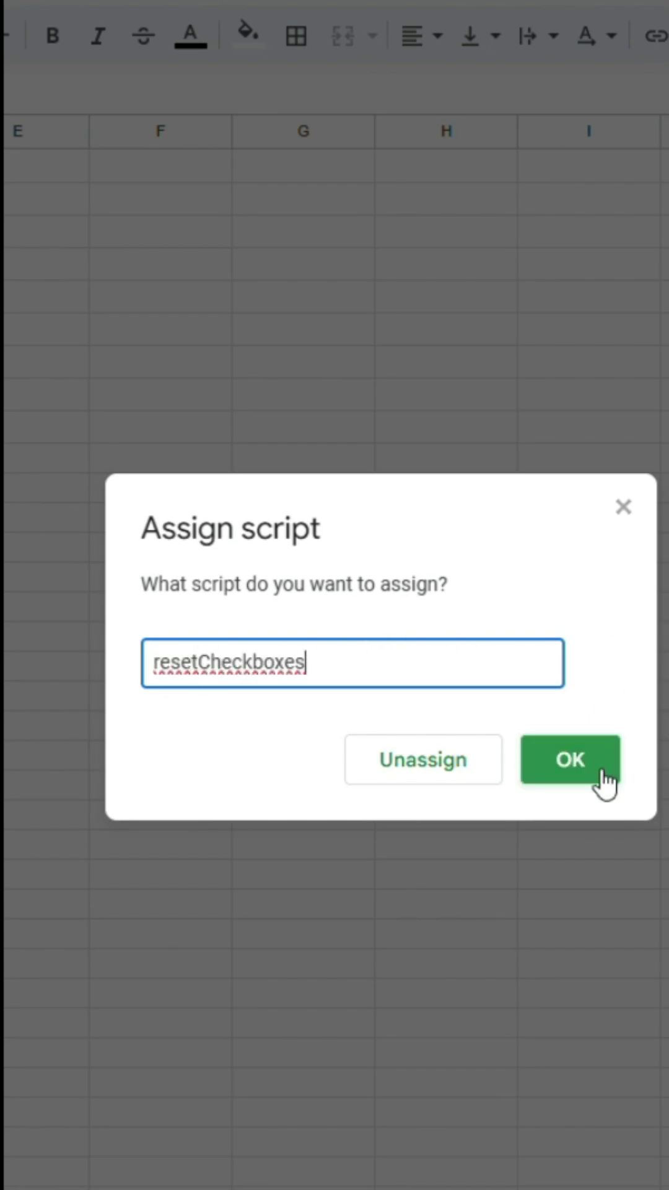
left_click(596, 771)
Test the button by ticking tasks, then clicking Reset to clear them
left_click(451, 450)
left_click(451, 517)
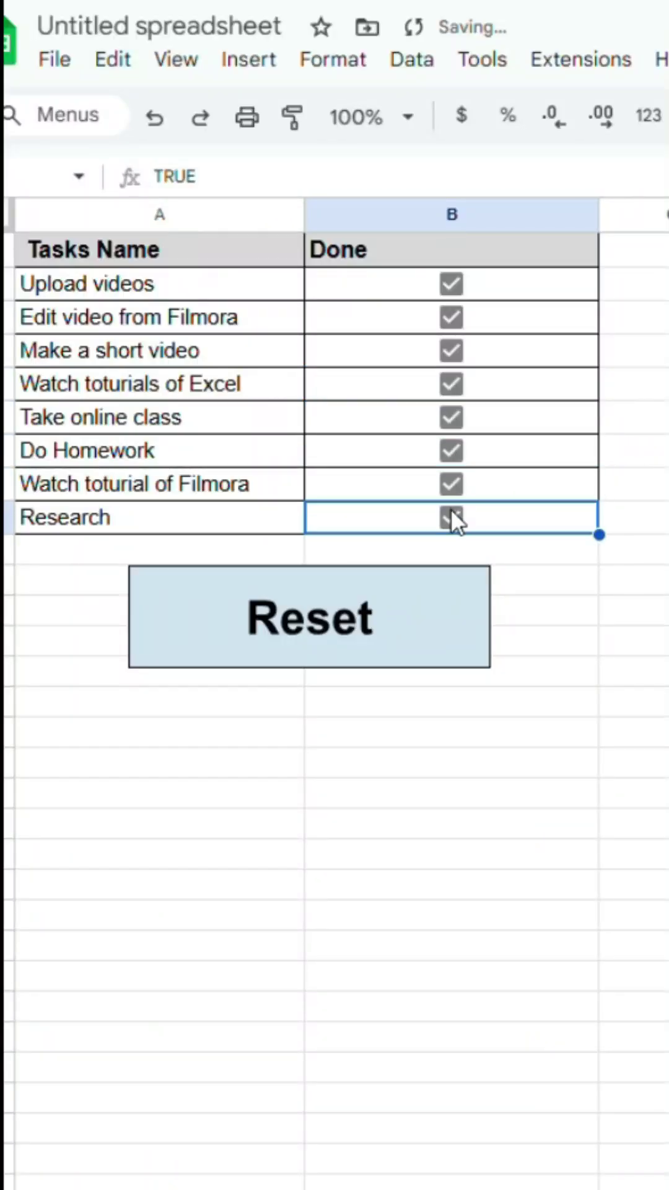
left_click(336, 621)
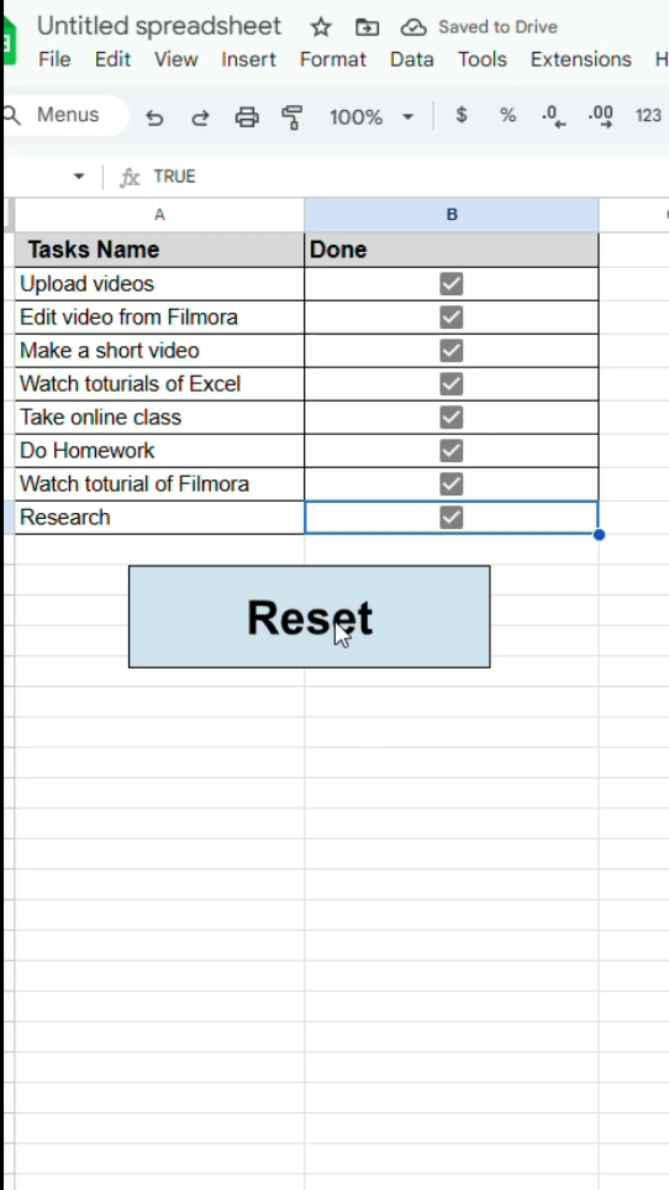